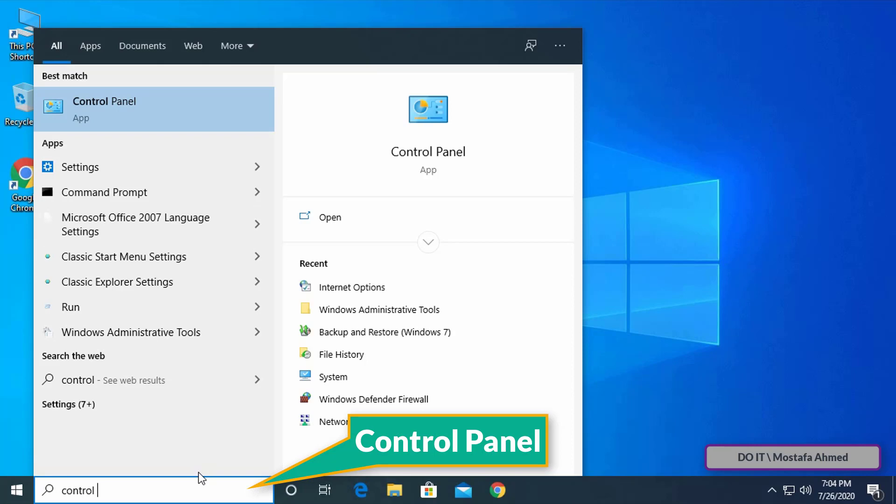
Open Internet Options from Control Panel, close the Control Panel window and move the Internet Properties dialog clear.
text(panel)
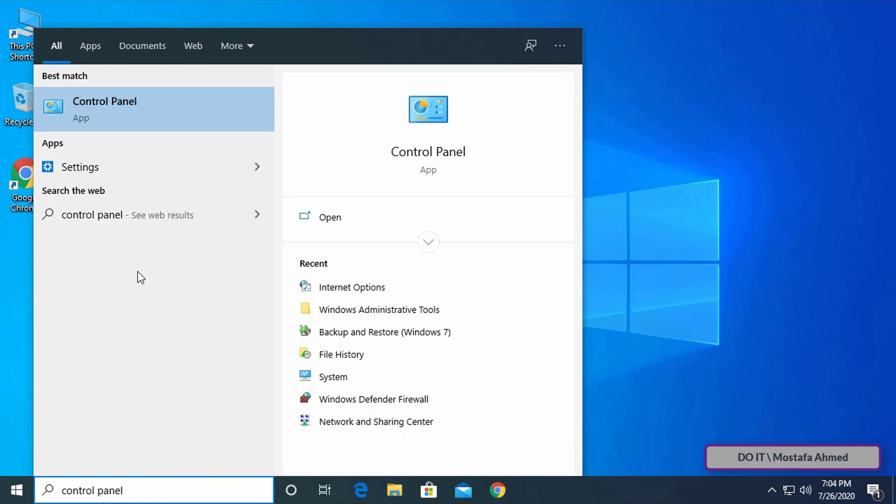
click(186, 111)
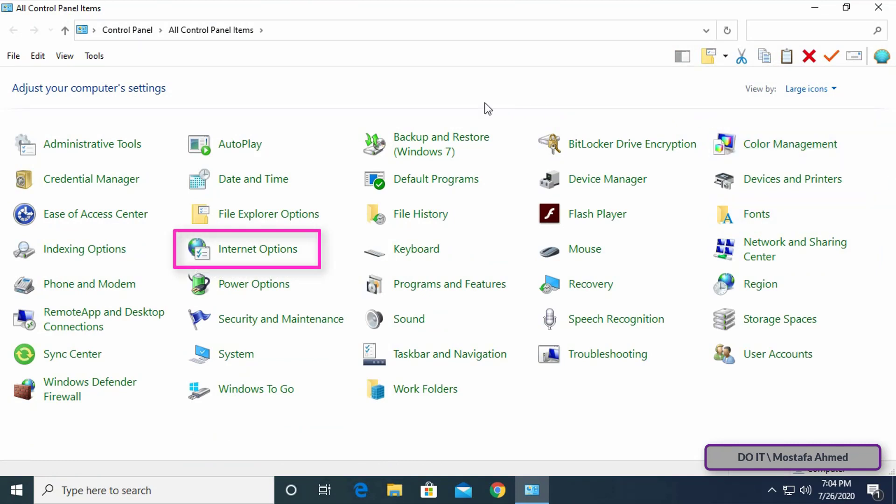
click(256, 255)
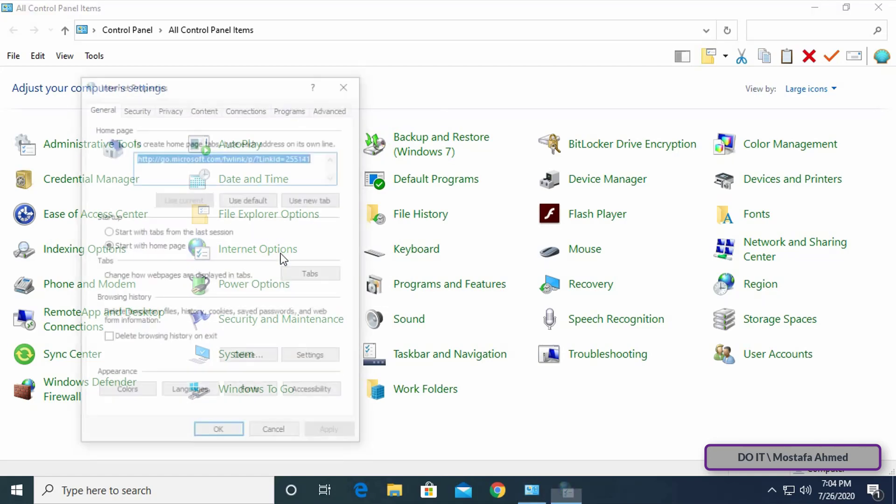
click(878, 8)
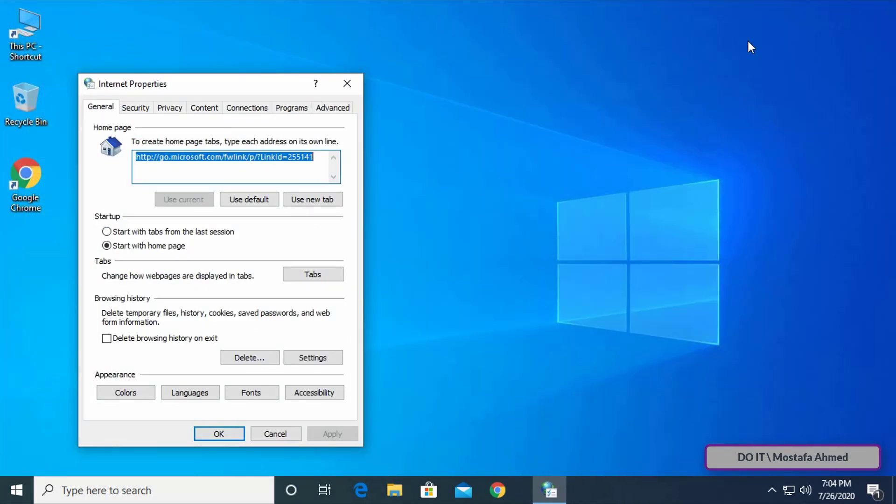
drag(270, 87, 530, 37)
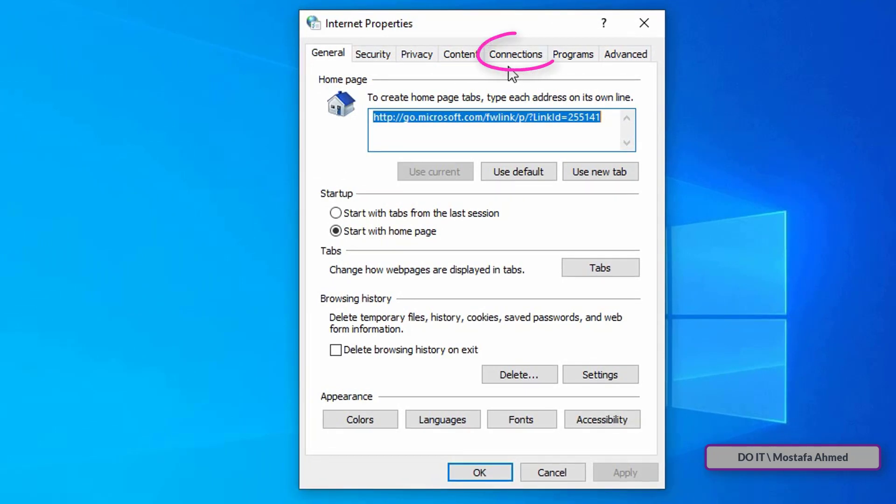
Check whether the proxy server option in the LAN settings of Internet Properties can be edited, and discard the change.
click(506, 54)
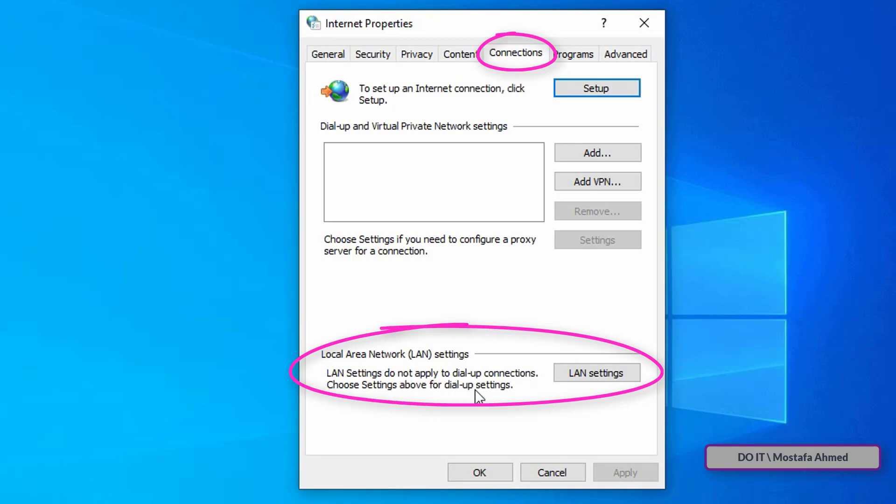
click(589, 373)
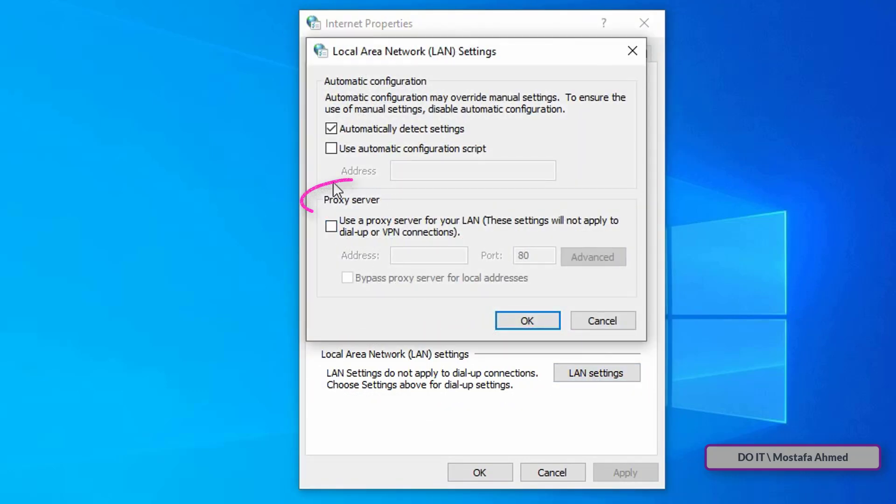
click(331, 227)
click(406, 255)
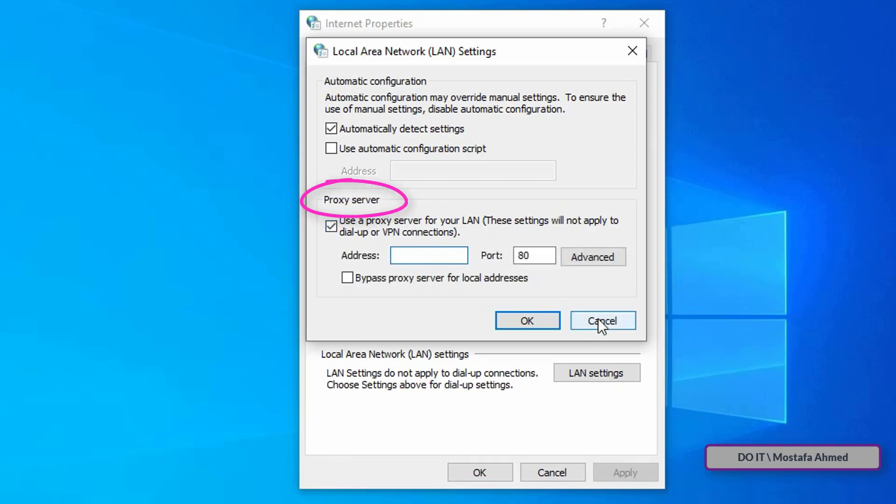
click(618, 321)
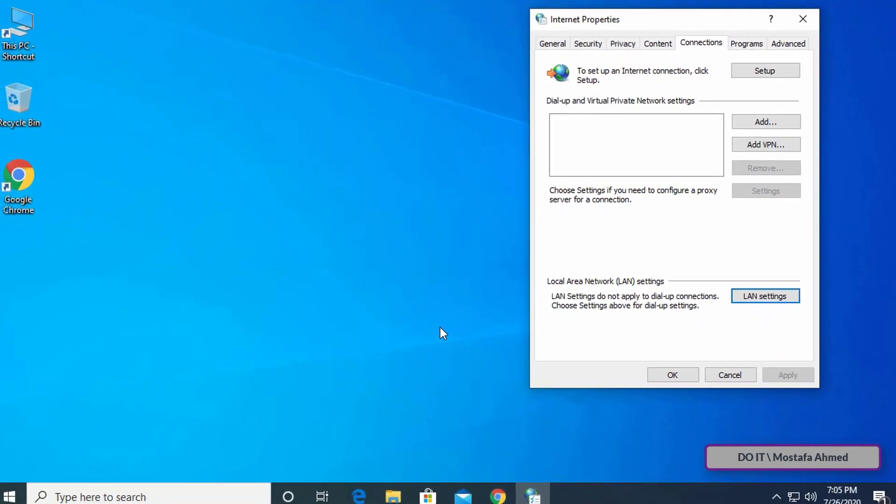
Run gpedit.msc to open the Local Group Policy Editor, maximize its window and widen the console tree.
click(441, 327)
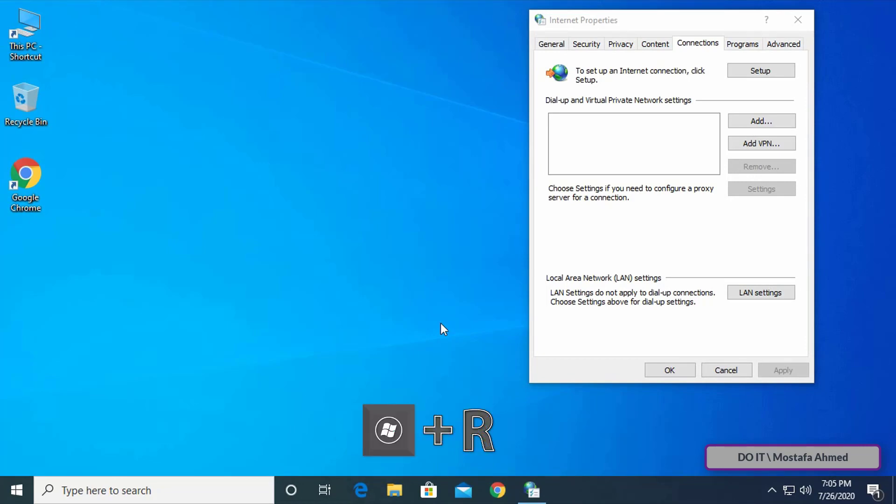
key(super+r)
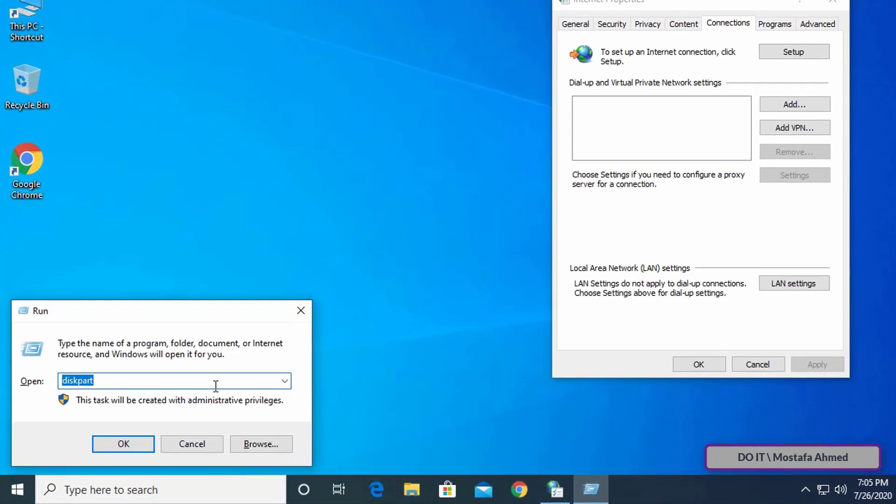
click(216, 386)
key(BackSpace)
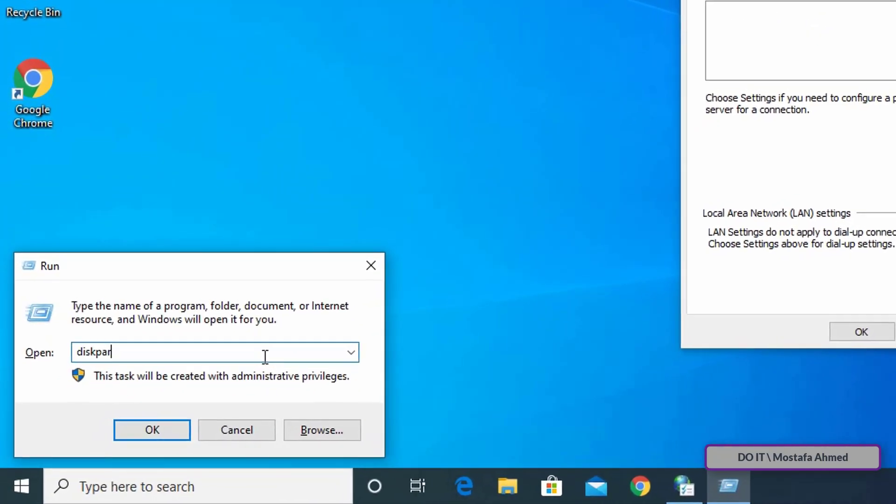
key(BackSpace)
key(BackSpace)
key(BackSpace)
key(BackSpace)
key(BackSpace)
key(BackSpace)
key(BackSpace)
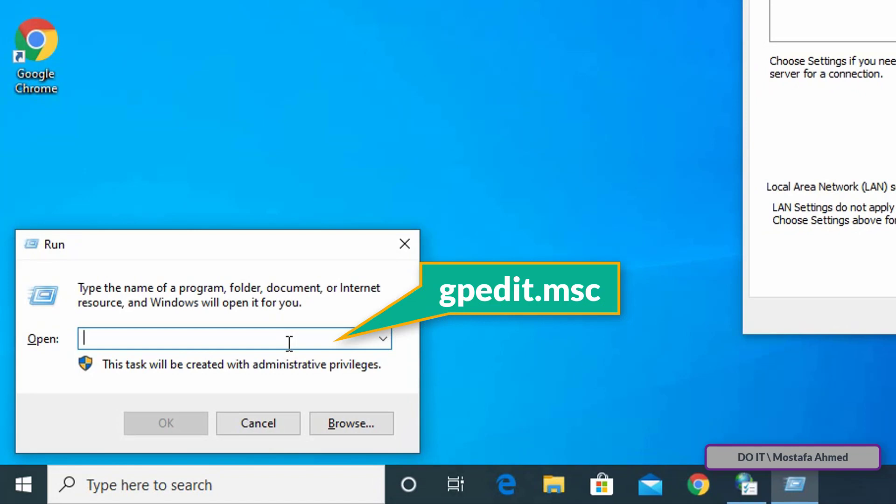
text(gpedit.msc)
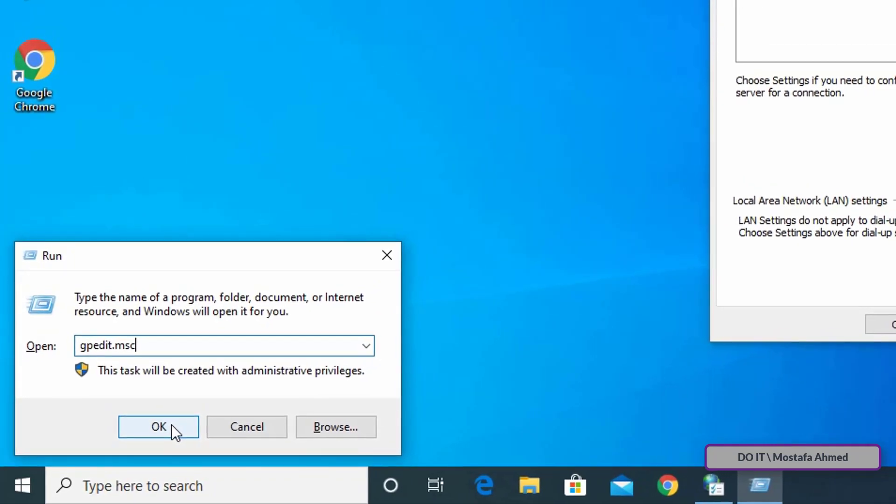
click(172, 426)
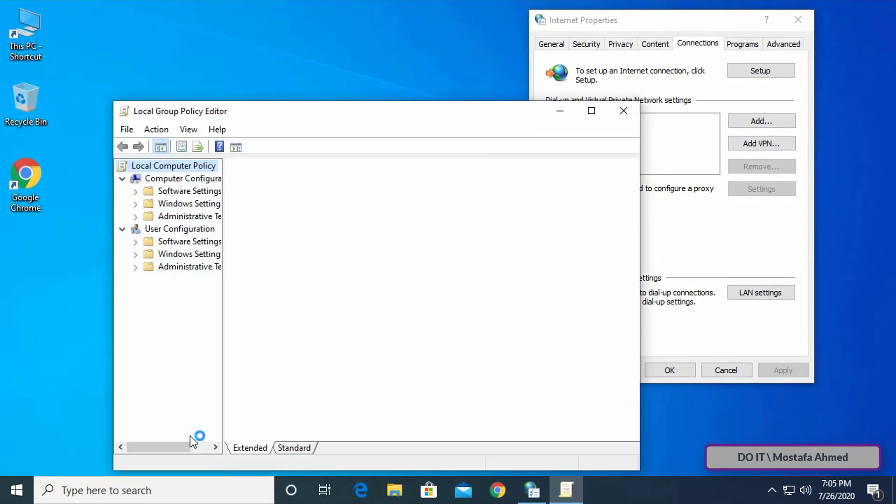
click(592, 111)
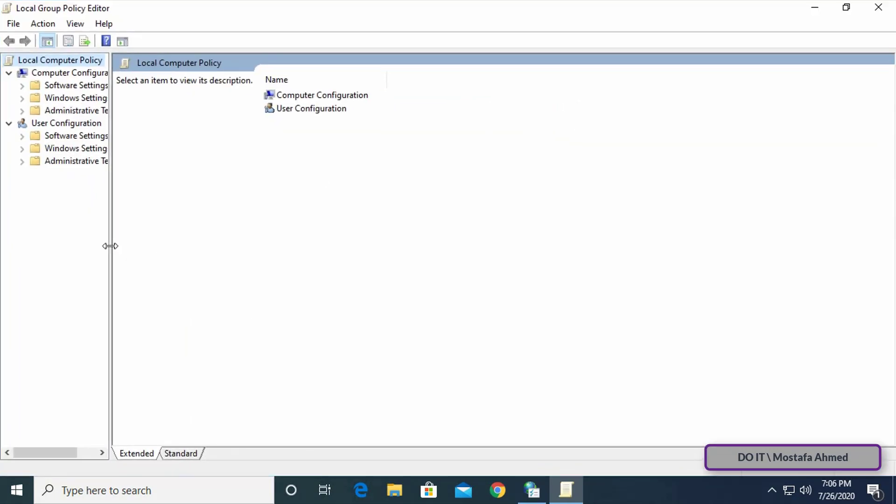
drag(111, 246, 259, 243)
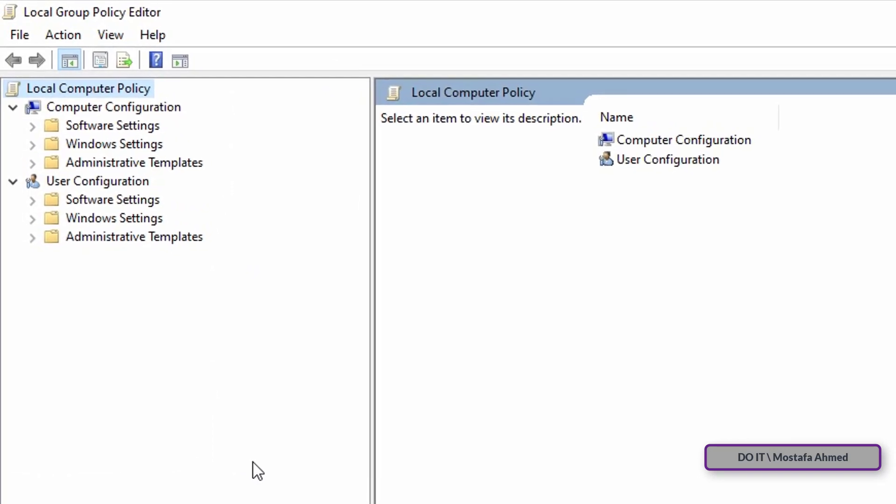
Under Computer Configuration, go to Administrative Templates > Windows Components and open the Internet Explorer policy folder.
click(98, 112)
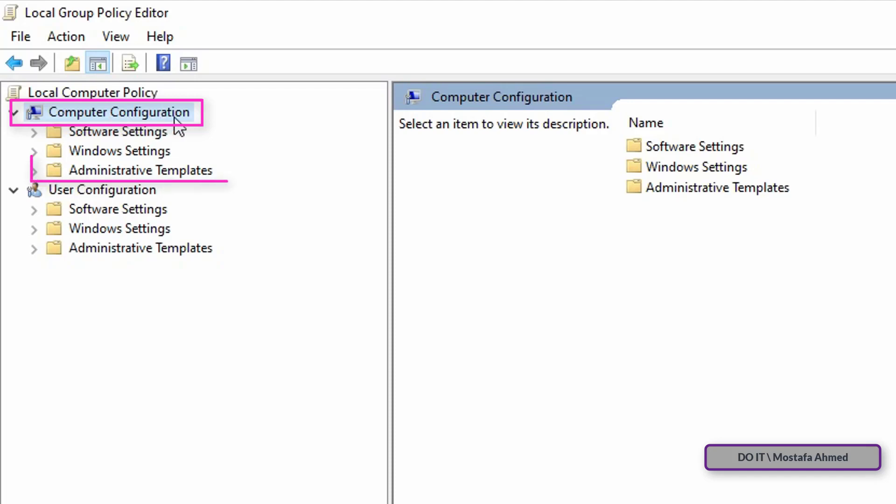
click(159, 170)
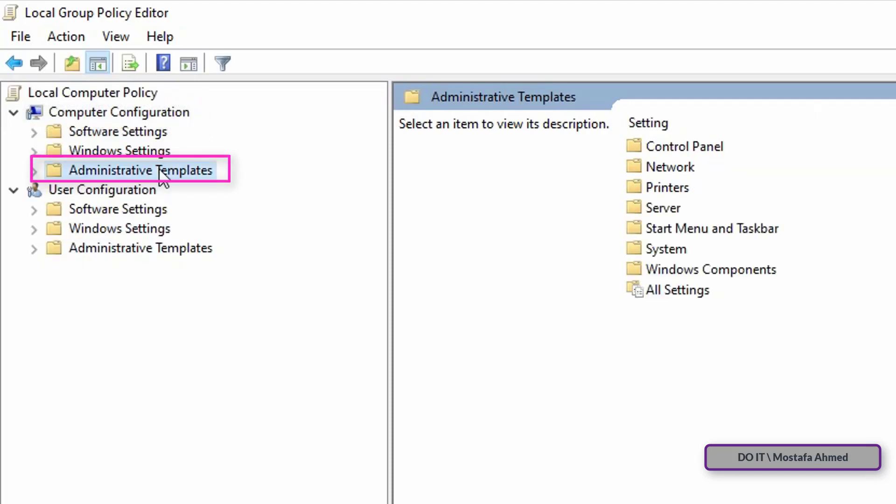
click(34, 171)
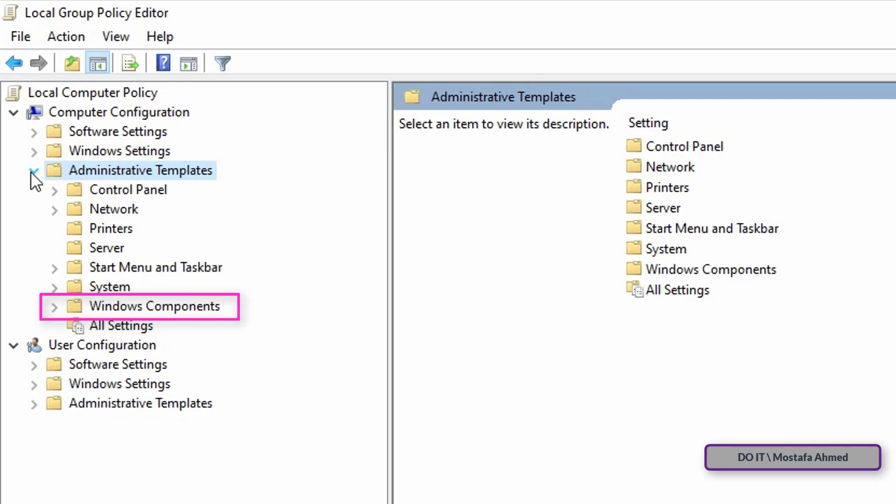
click(54, 306)
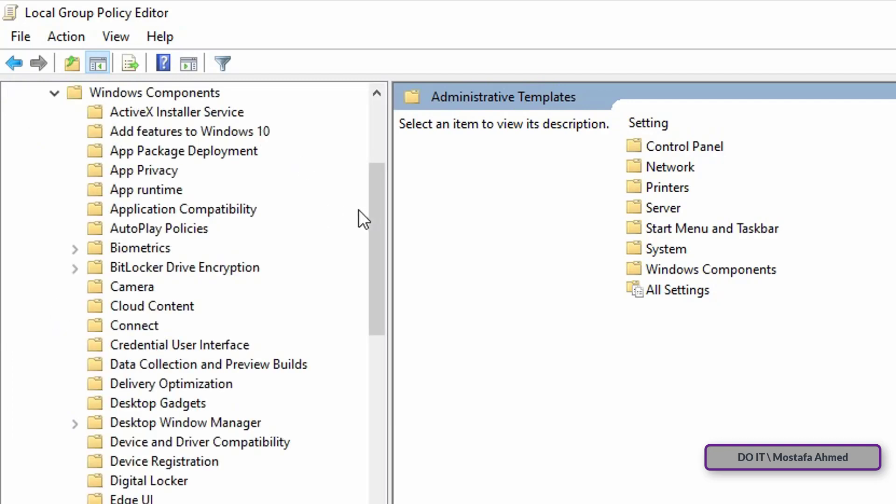
drag(374, 202, 345, 309)
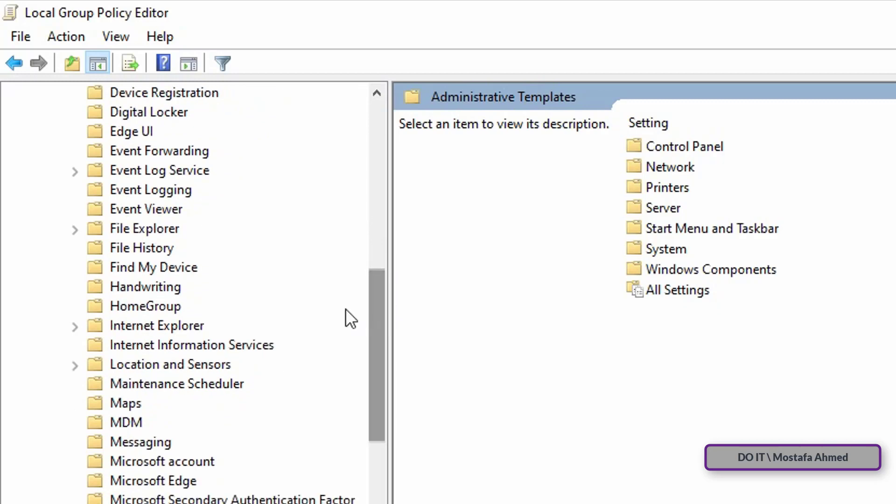
click(180, 329)
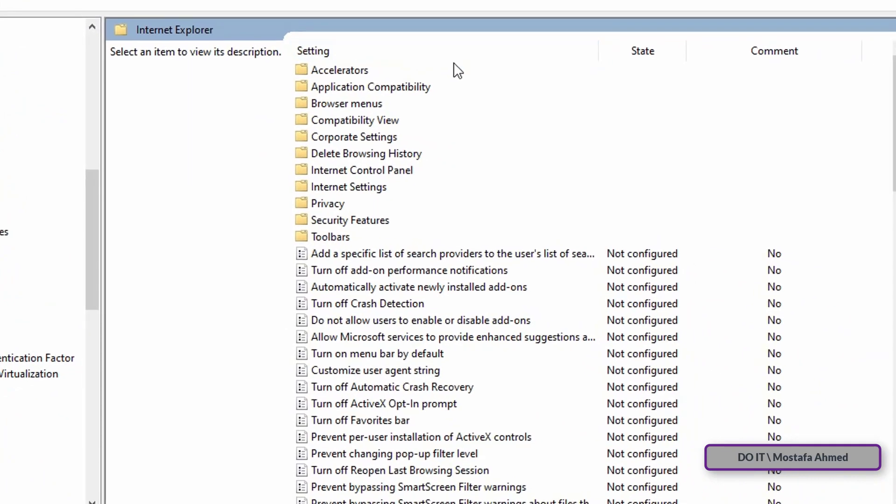
Sort the Internet Explorer policies by setting name in ascending order.
click(448, 49)
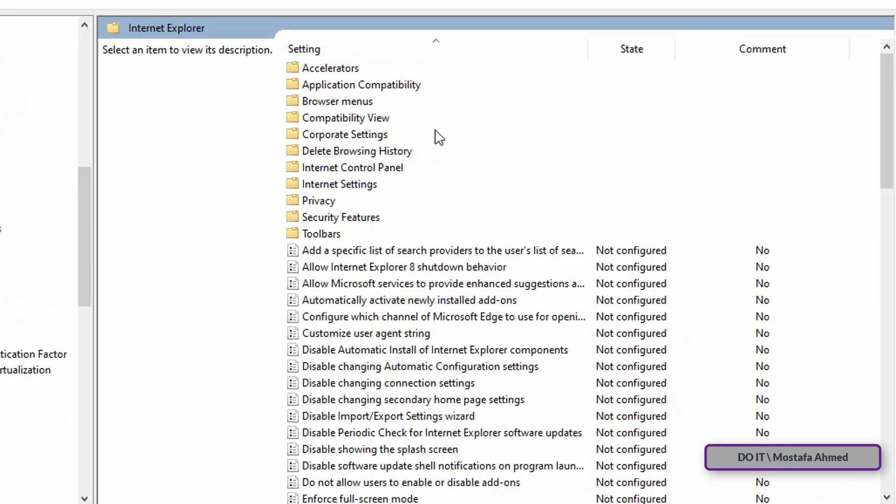
click(431, 249)
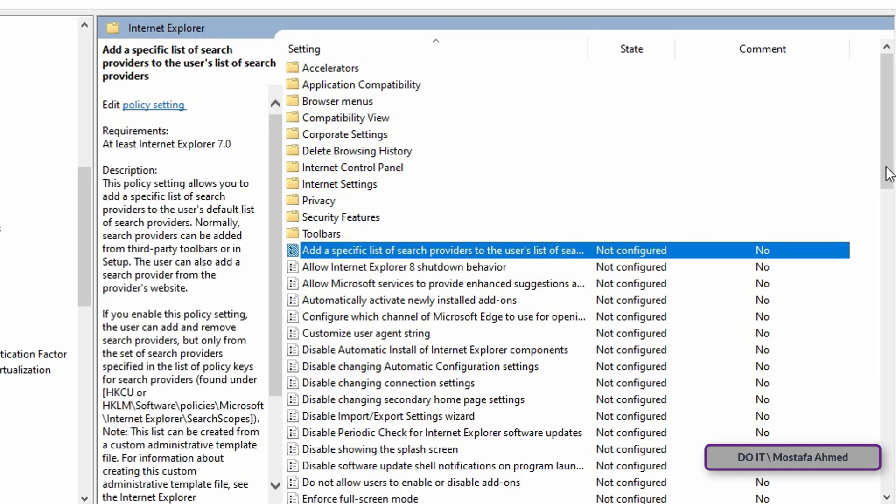
drag(890, 160, 890, 194)
click(495, 43)
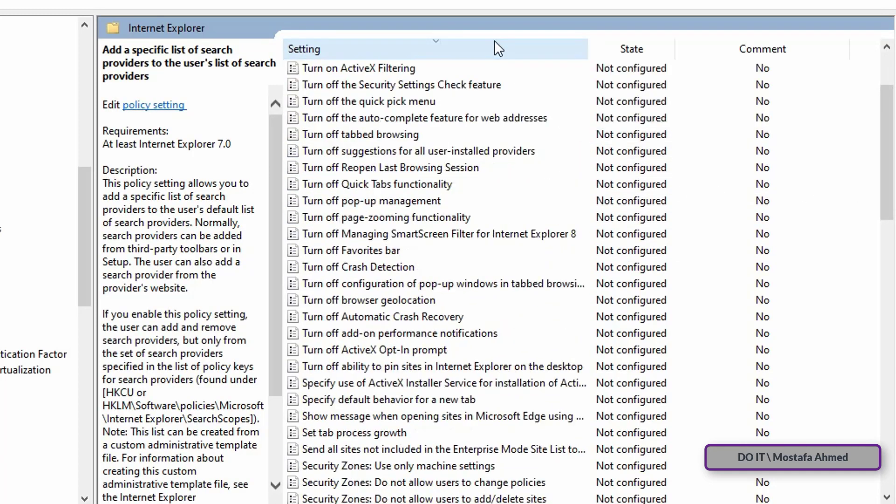
click(495, 43)
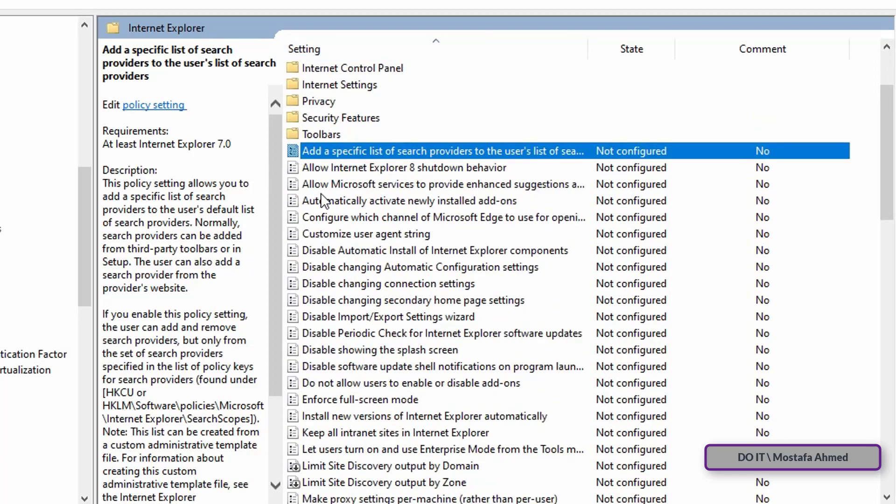
Set the "Disable changing connection settings" policy to Enabled and apply the change.
key(Down)
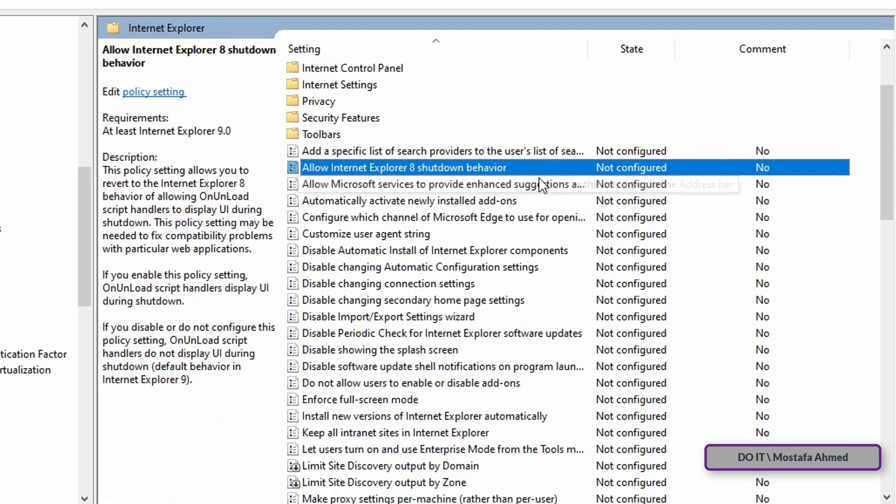
key(Down)
key(Down)
key(Down)
key(Down)
key(Down)
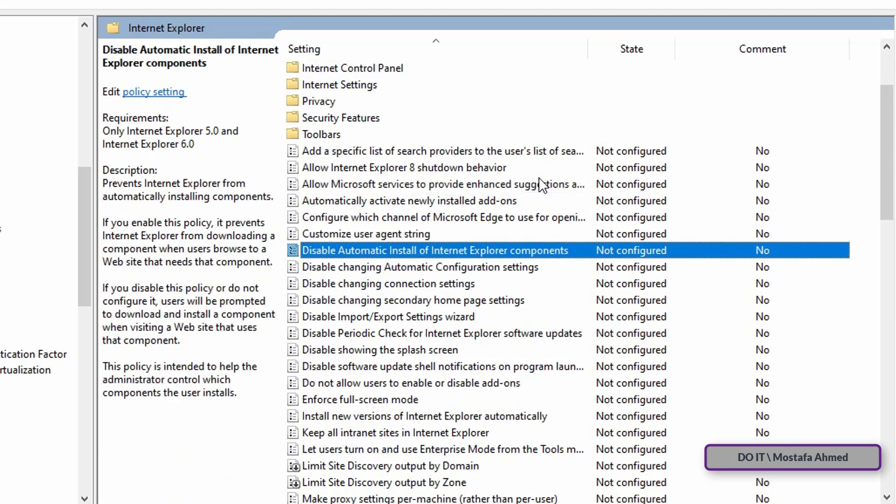
key(Down)
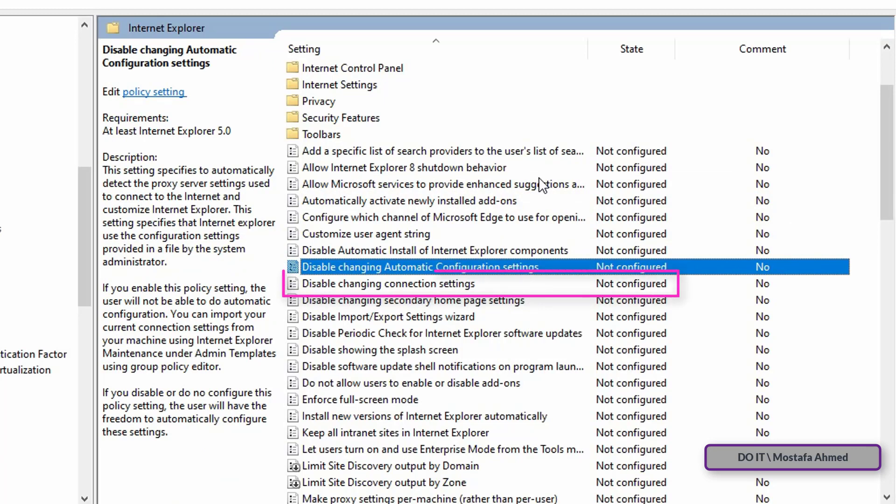
key(Down)
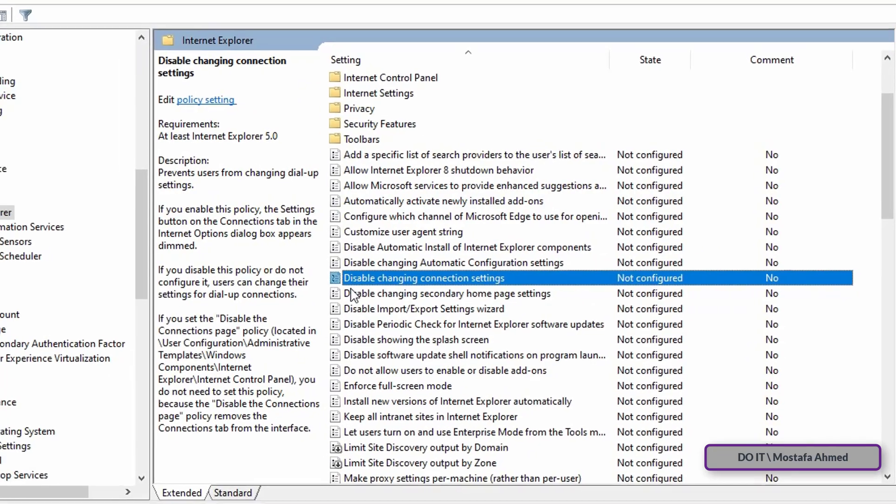
double_click(555, 279)
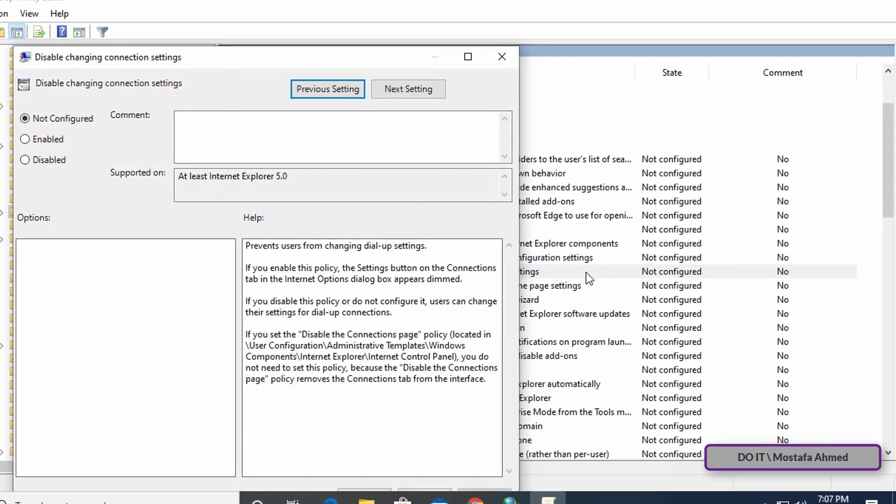
drag(410, 64, 561, 20)
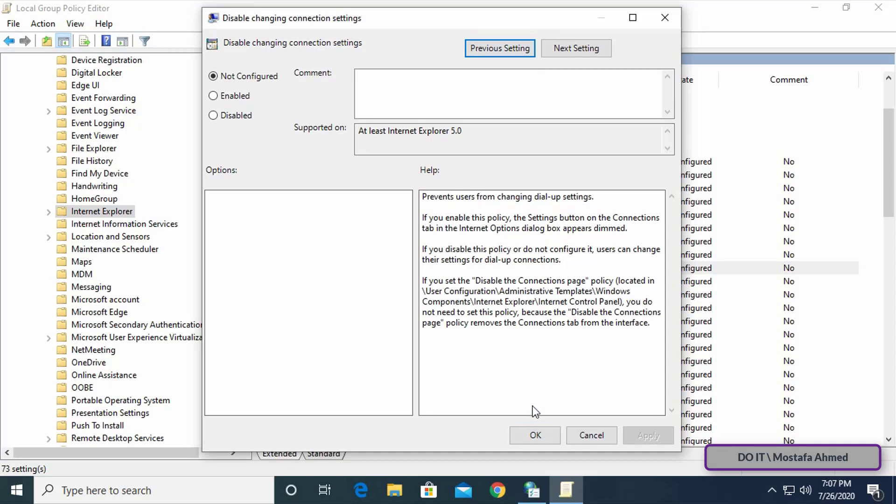
click(229, 97)
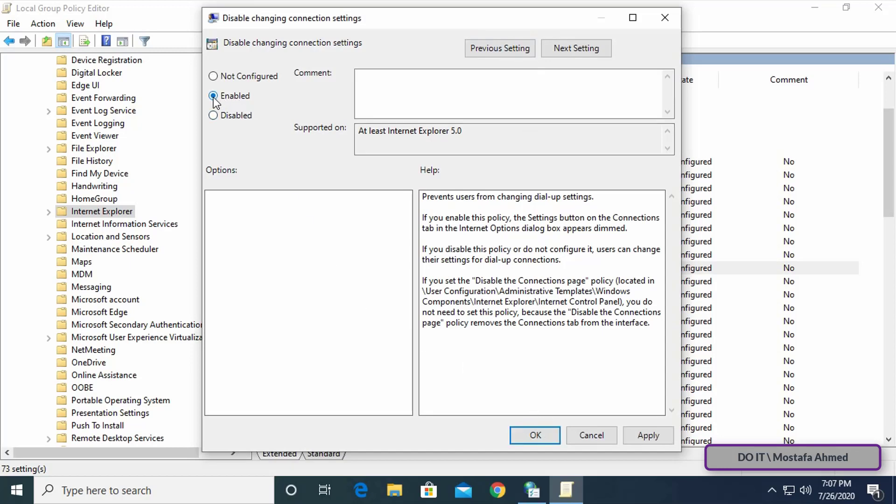
click(648, 435)
click(544, 435)
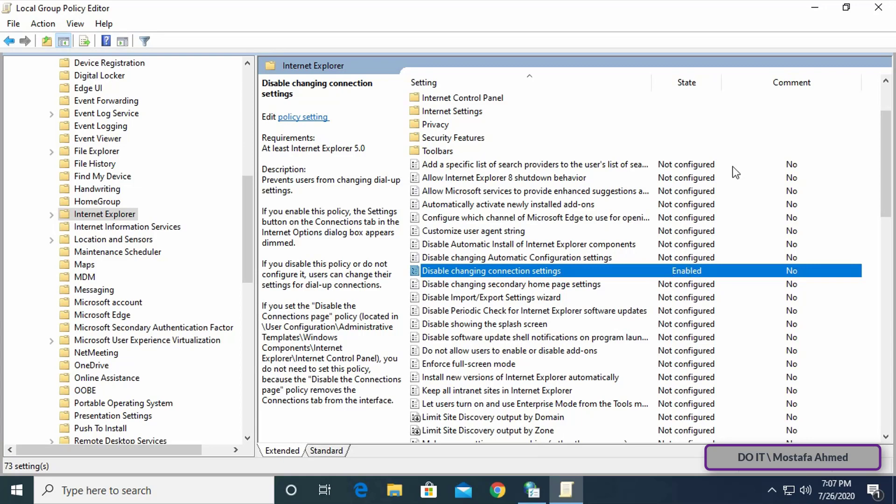
Minimize the Local Group Policy Editor and close the Internet Properties dialog that is still open from before the policy change.
click(815, 10)
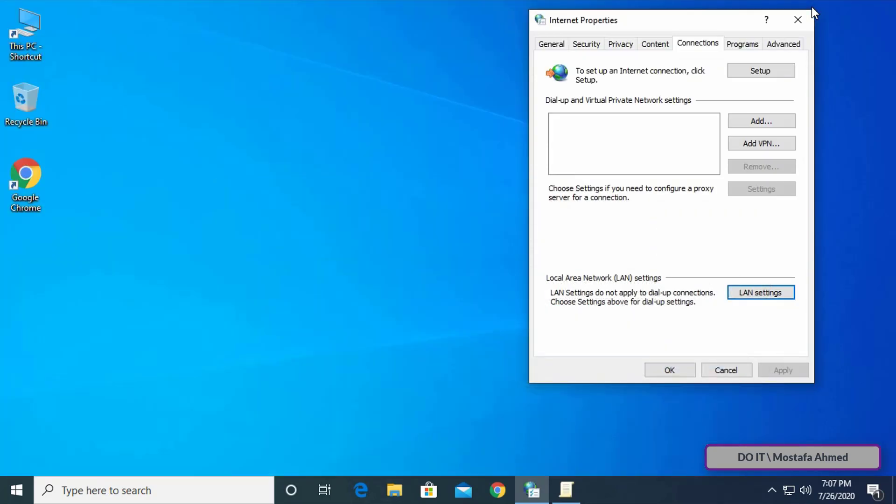
click(702, 44)
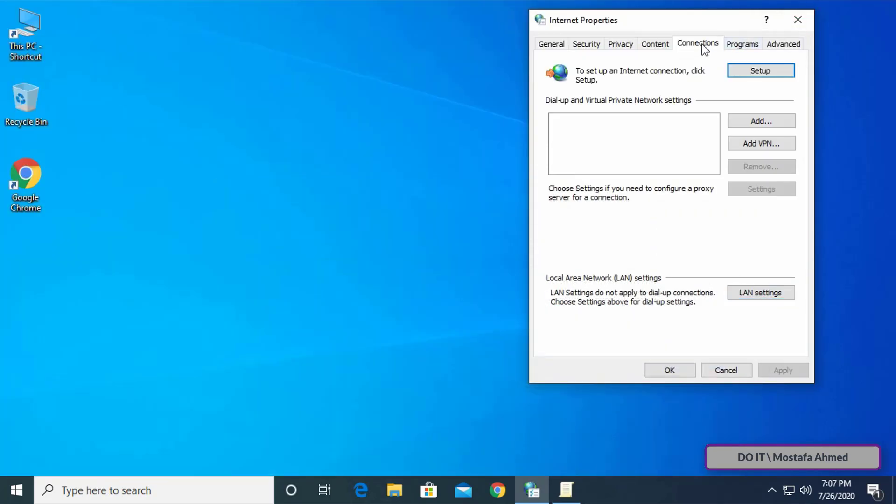
click(797, 21)
Search Windows for Control Panel, open it and launch Internet Options.
click(148, 490)
text(contr)
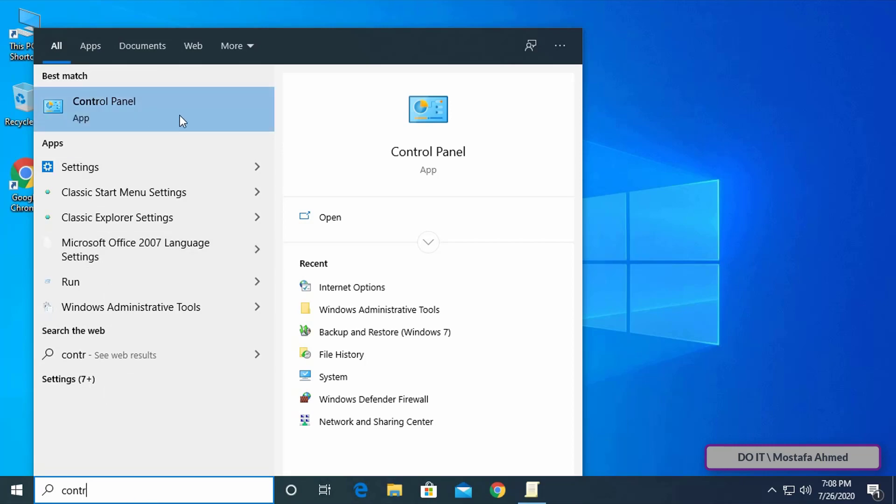
click(191, 120)
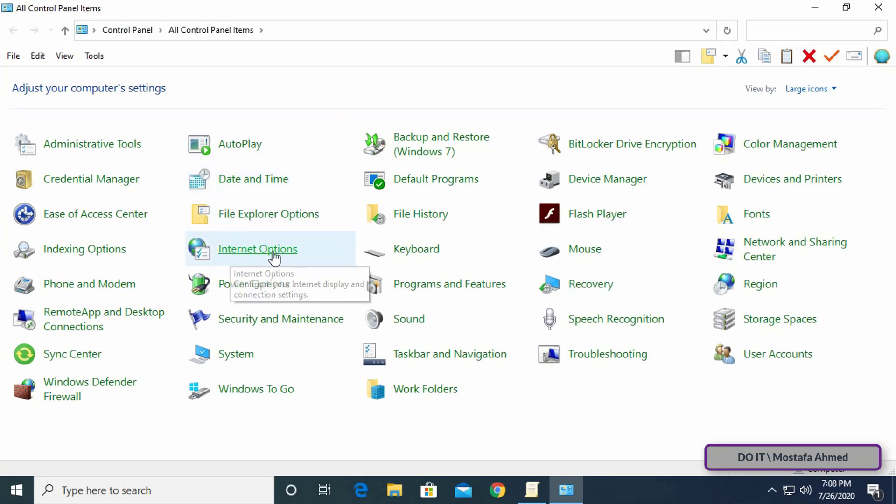
click(274, 256)
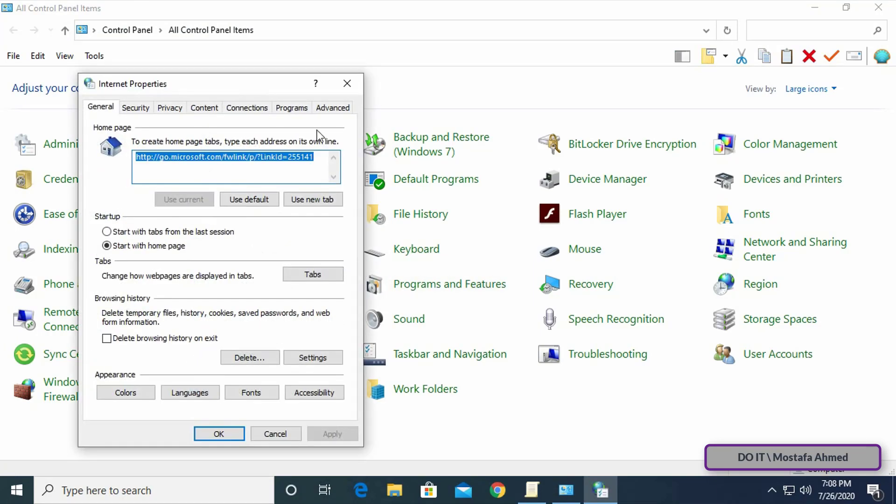
Minimize Control Panel, move the Internet Properties dialog toward the middle of the desktop and check its Connections settings.
click(815, 7)
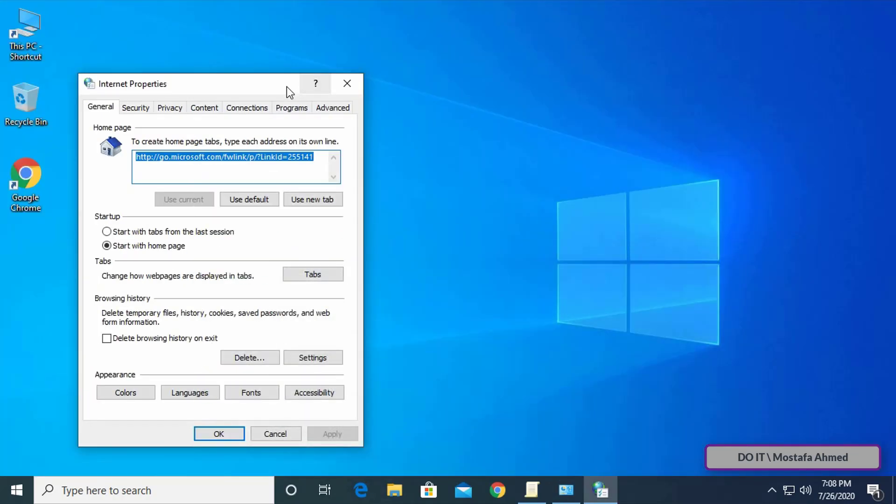
drag(287, 86, 533, 34)
click(503, 56)
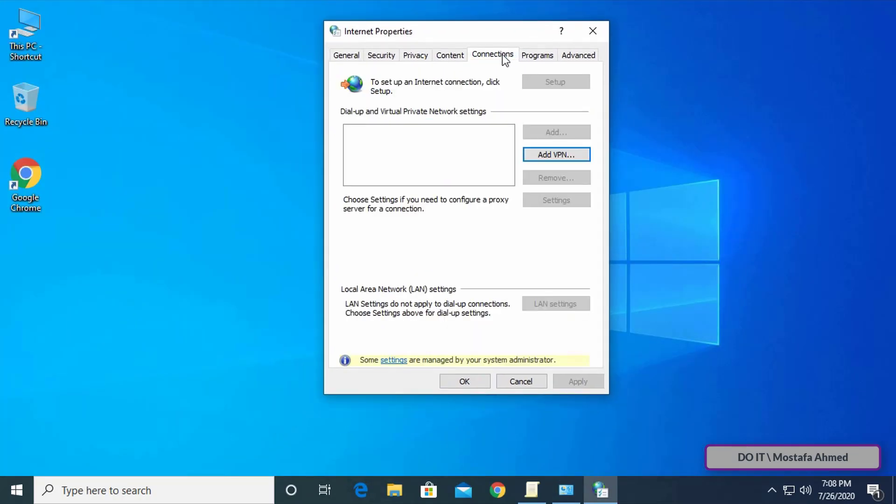